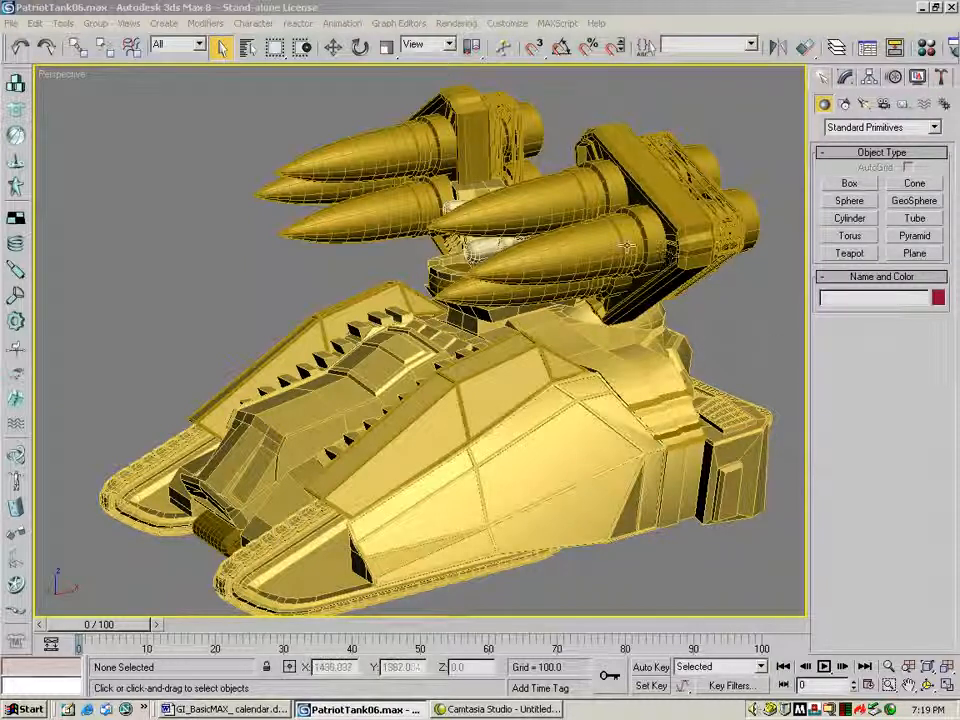
Select the tank's parts one after another, from missiles and hull to fender and rear engine, to examine them, and clear the selection.
click(333, 46)
click(460, 100)
click(388, 202)
click(434, 158)
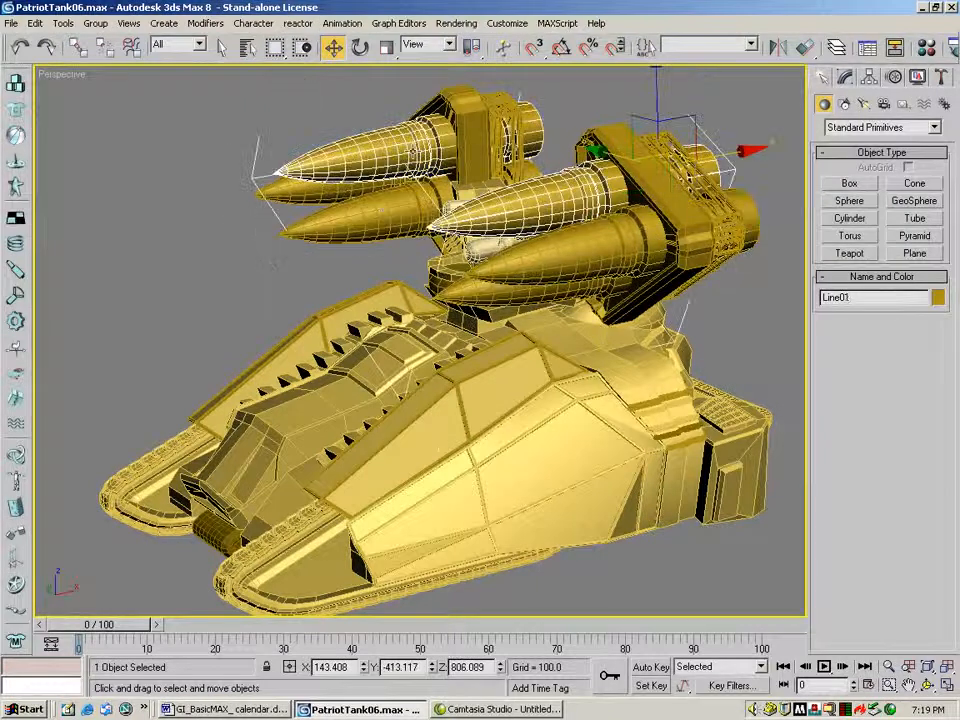
click(394, 372)
click(566, 378)
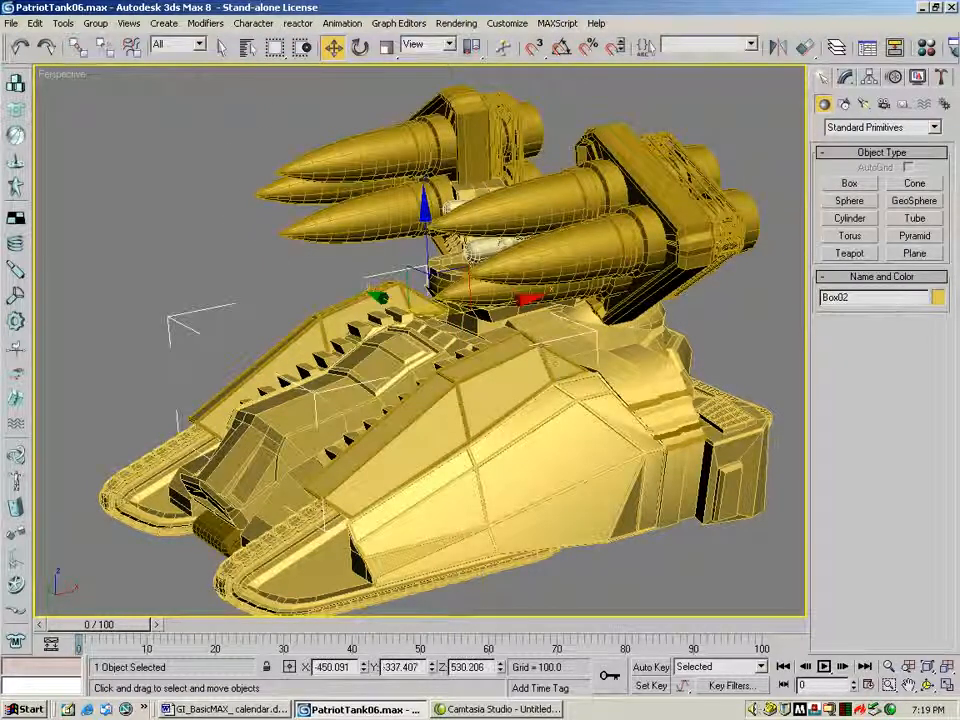
click(541, 345)
click(552, 372)
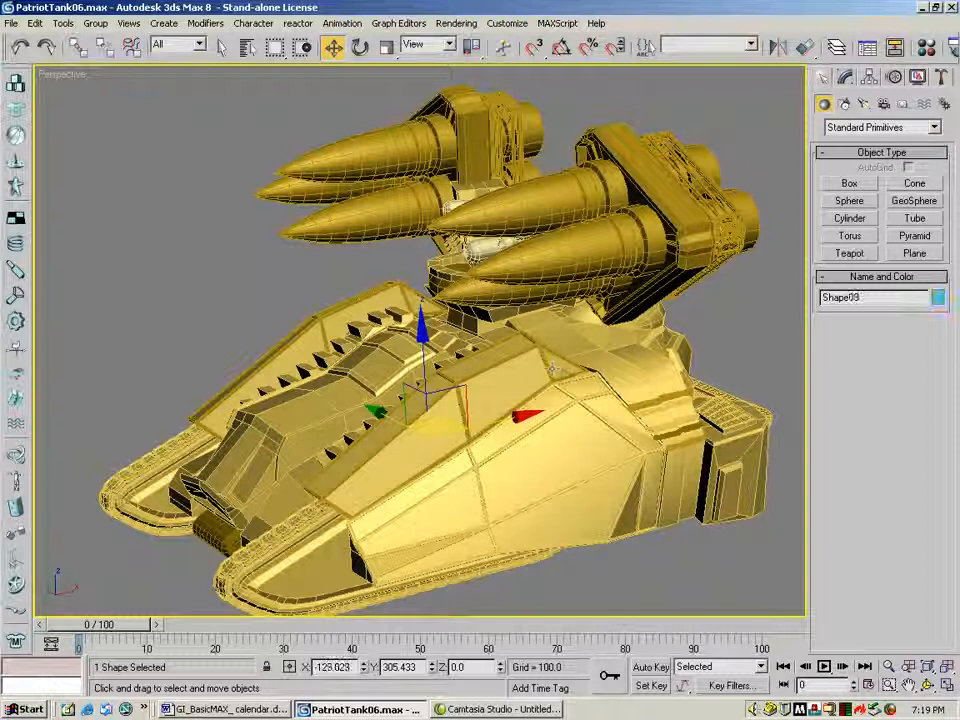
click(672, 378)
click(666, 504)
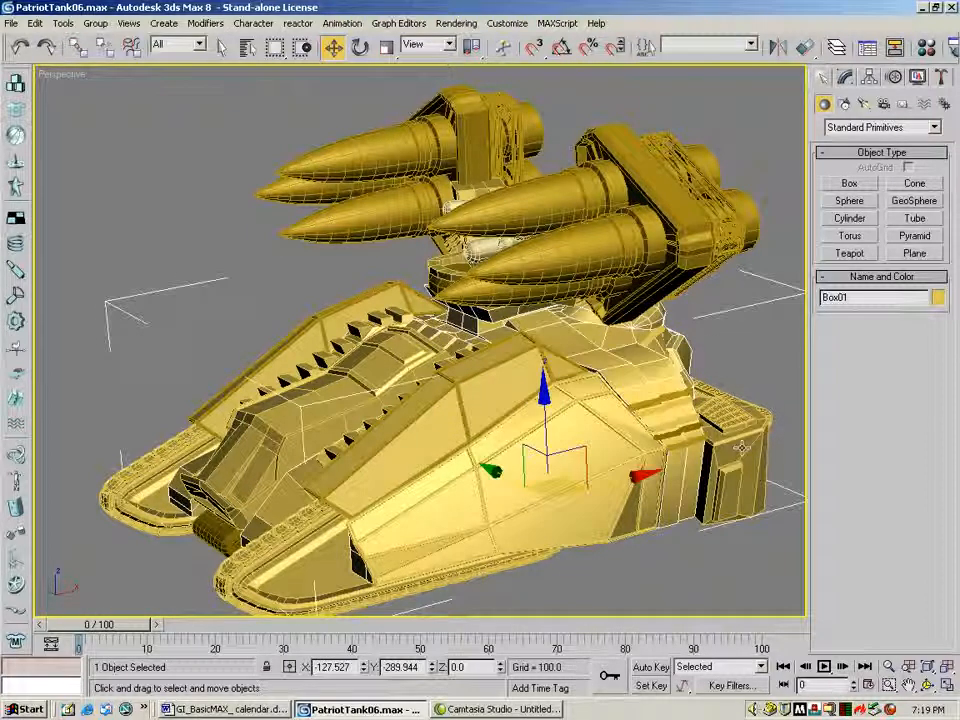
click(736, 412)
click(731, 484)
click(632, 531)
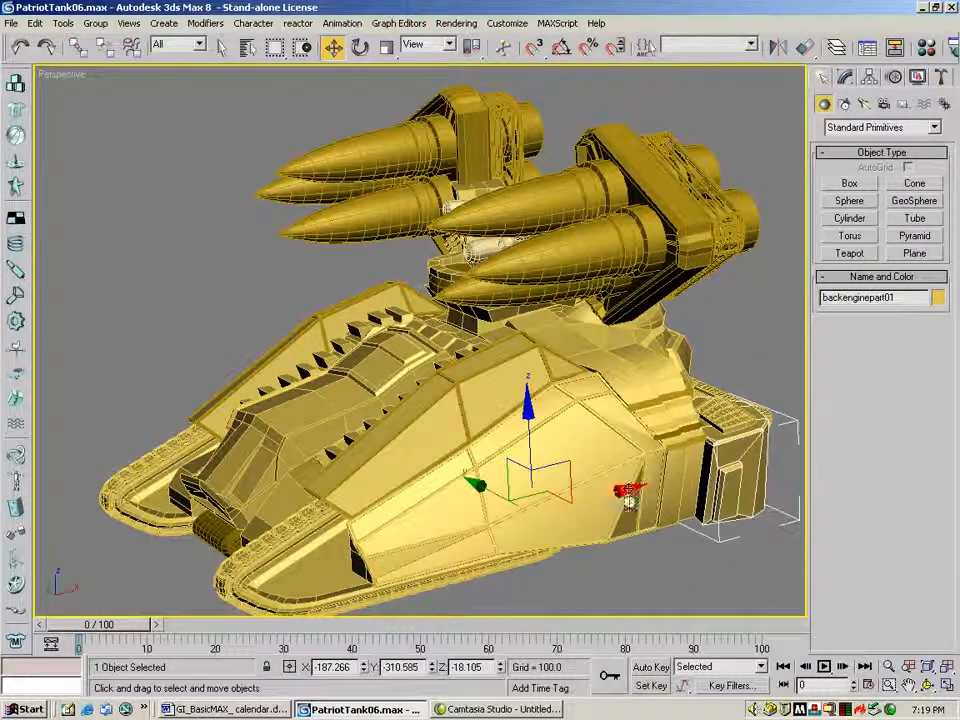
click(643, 546)
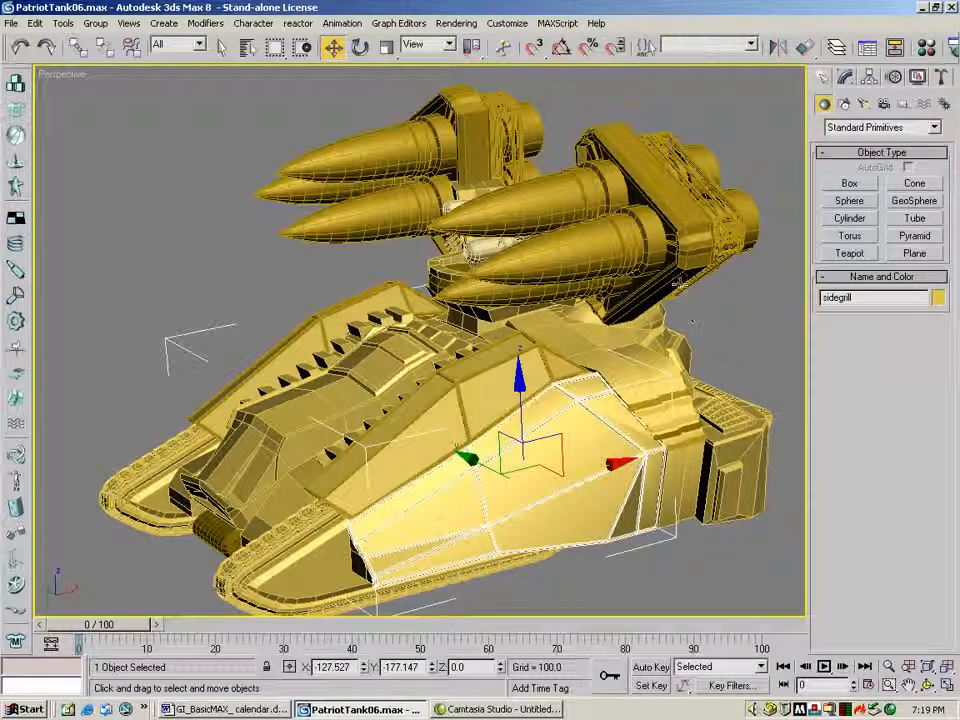
click(739, 343)
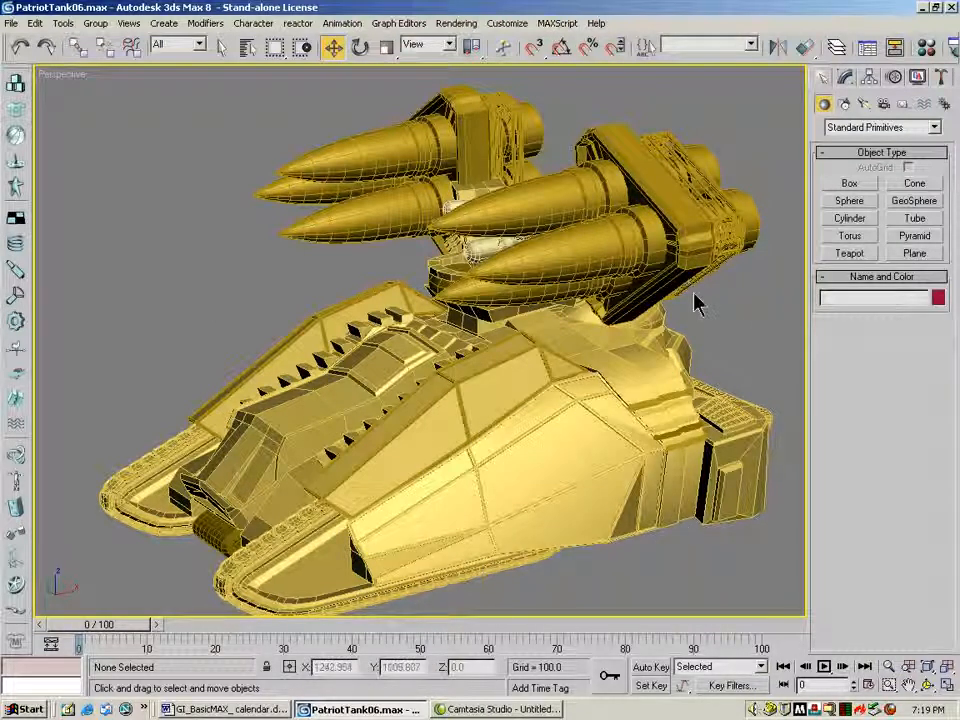
Isolate the triangular bracket of the near missile launcher, view it from other angles, and exit isolation mode.
click(929, 685)
drag(525, 443, 470, 405)
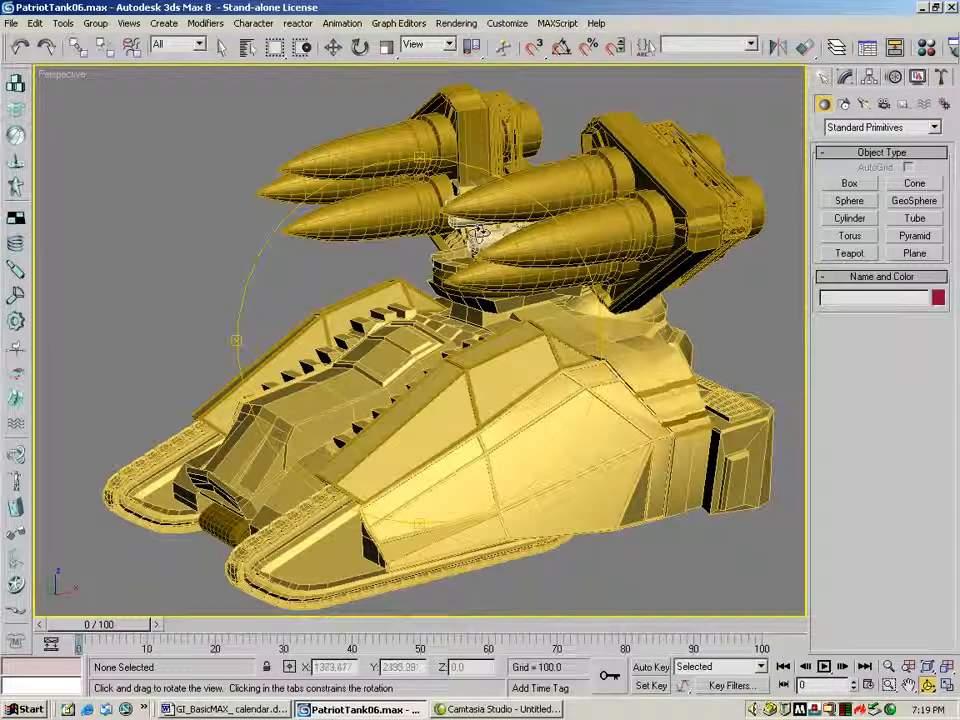
click(332, 47)
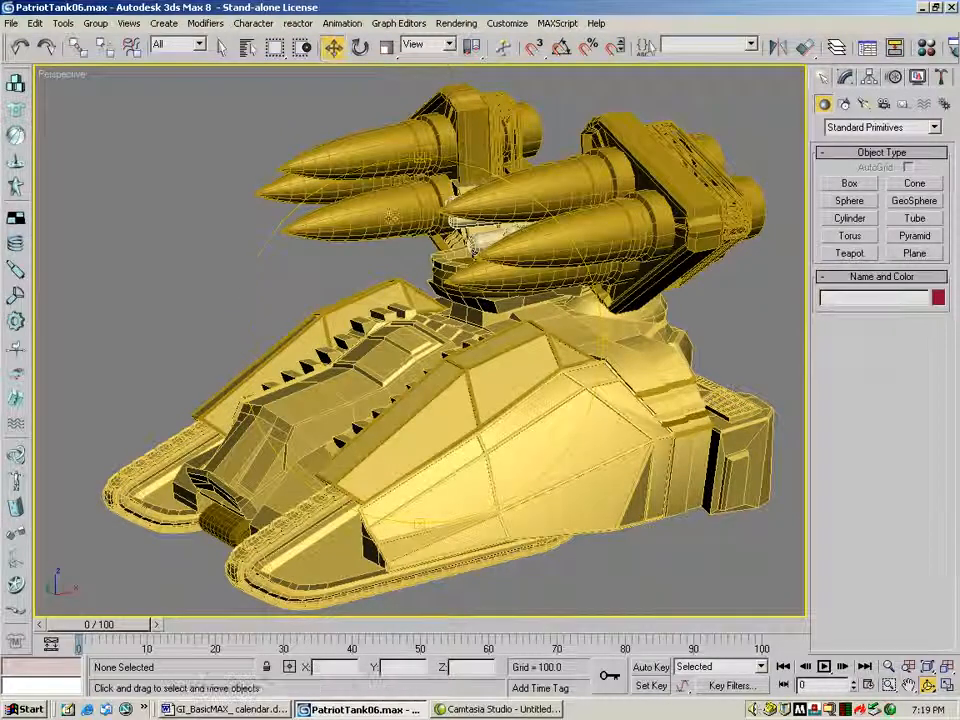
click(663, 134)
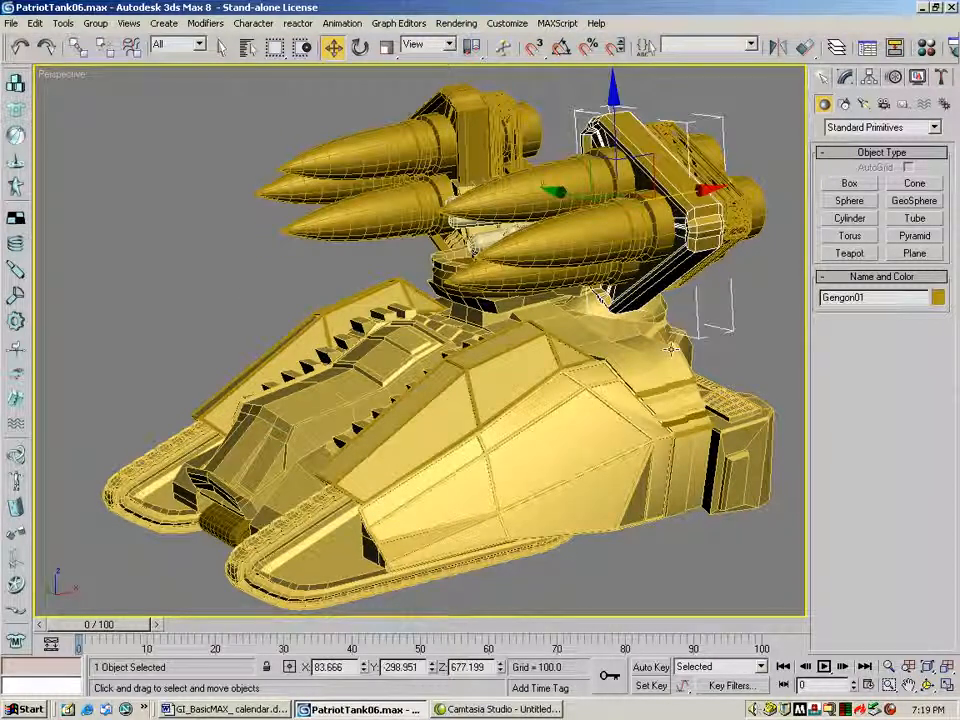
right_click(663, 158)
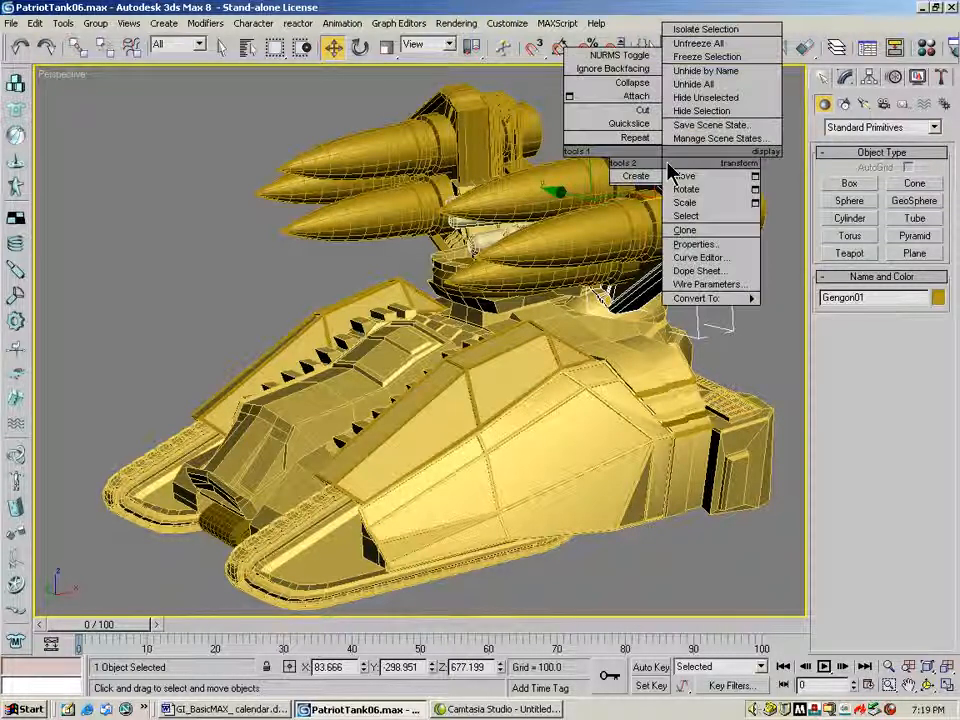
click(702, 38)
key(ctrl+r)
drag(446, 386, 494, 304)
drag(485, 255, 485, 298)
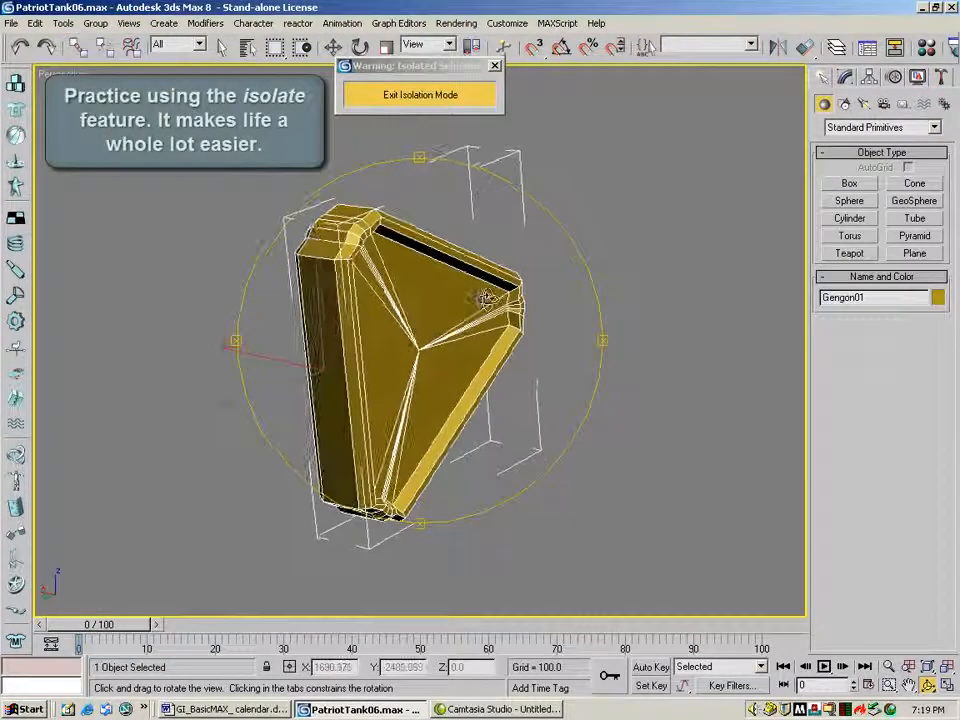
click(433, 97)
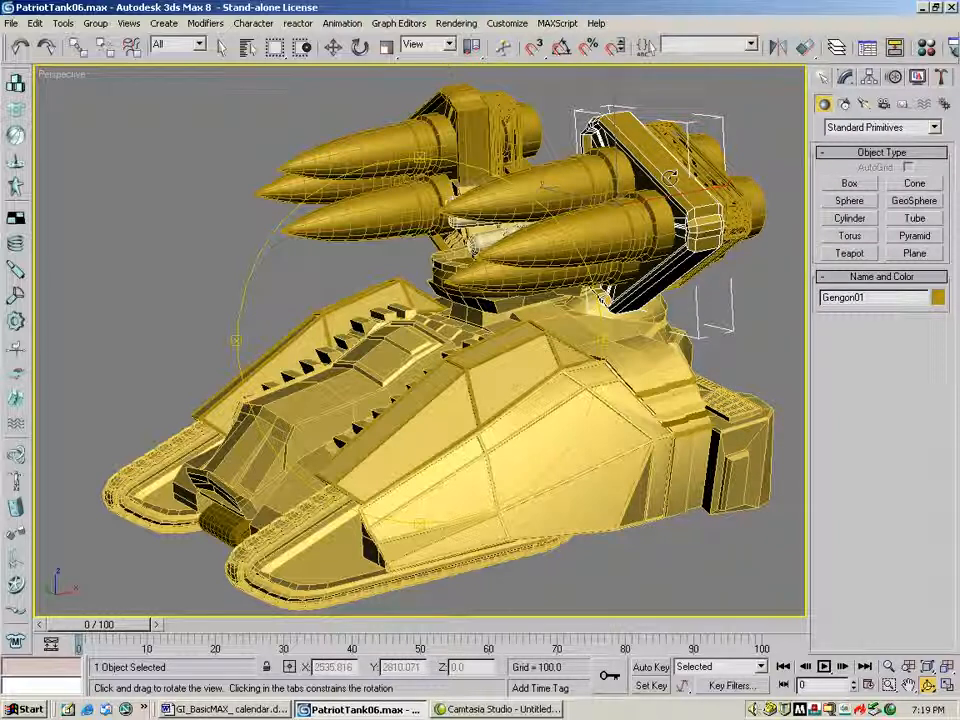
Isolate the fendergrill frames along both fenders, view them from another angle, and exit isolation mode.
click(334, 48)
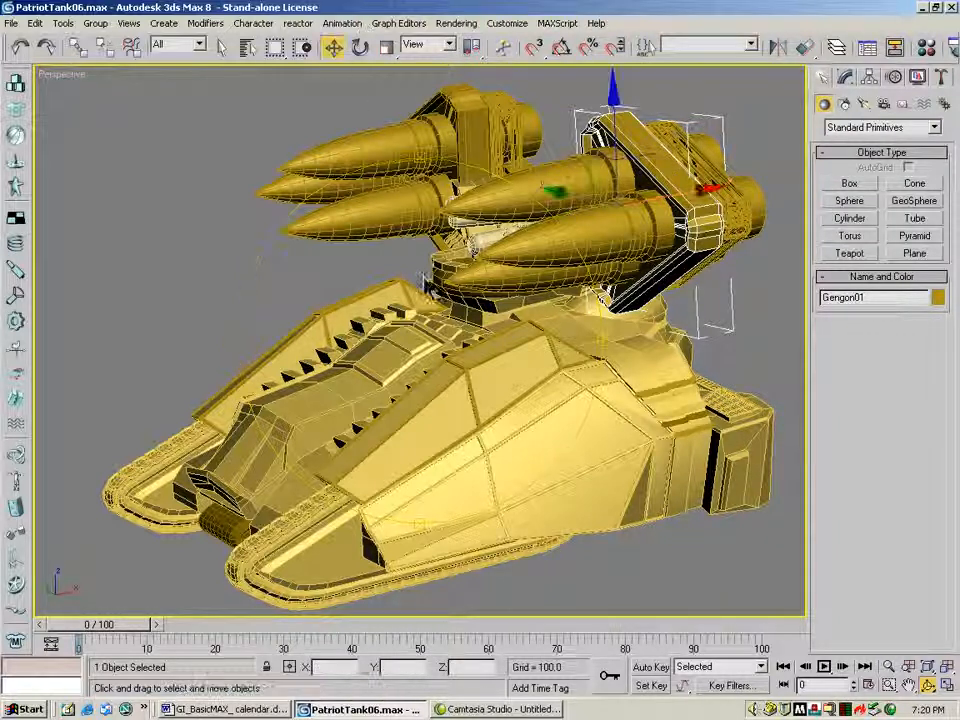
click(553, 366)
click(550, 340)
click(560, 348)
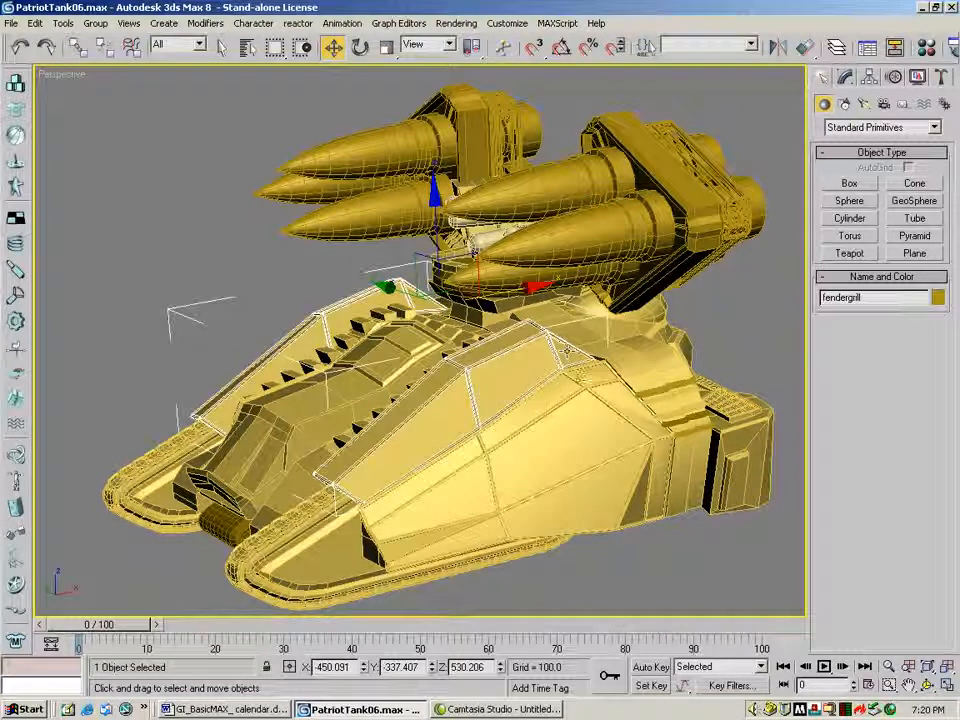
right_click(553, 327)
click(588, 259)
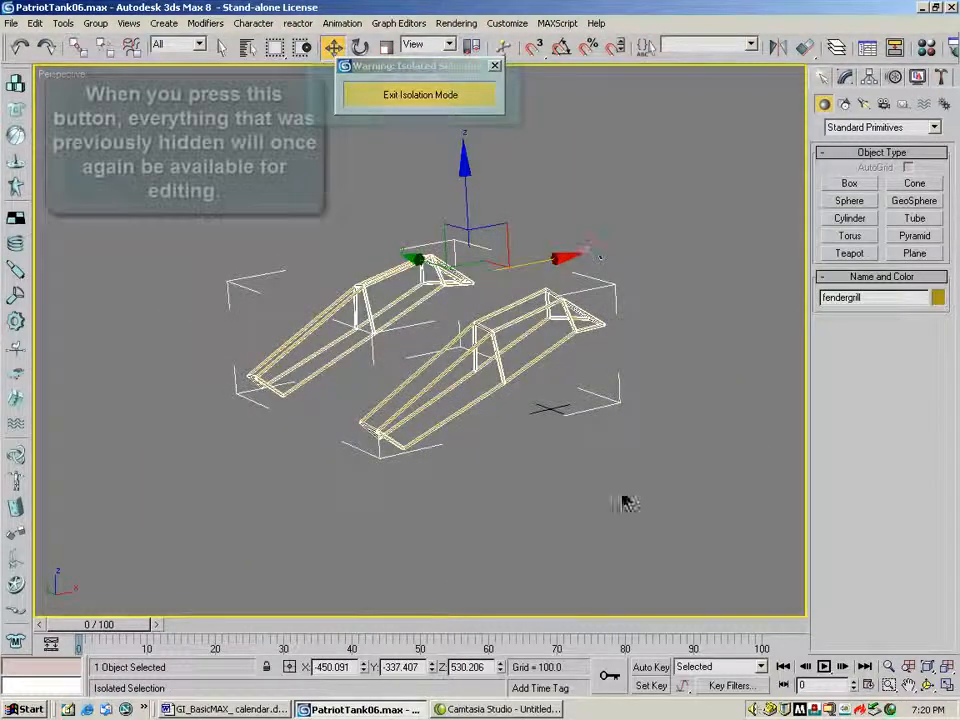
click(928, 685)
drag(454, 369, 309, 291)
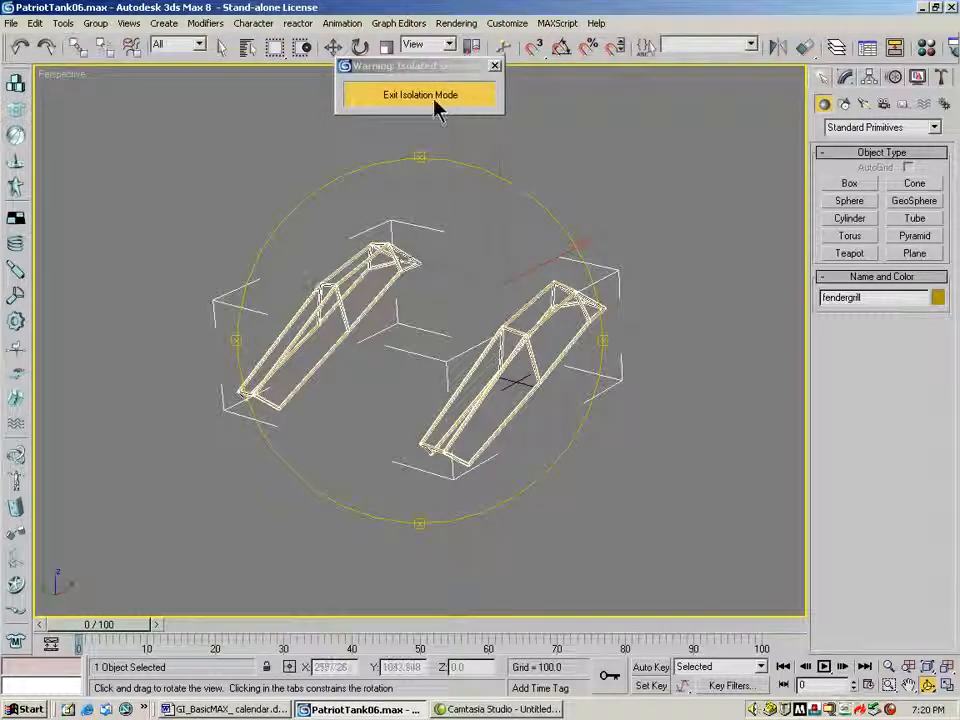
click(350, 94)
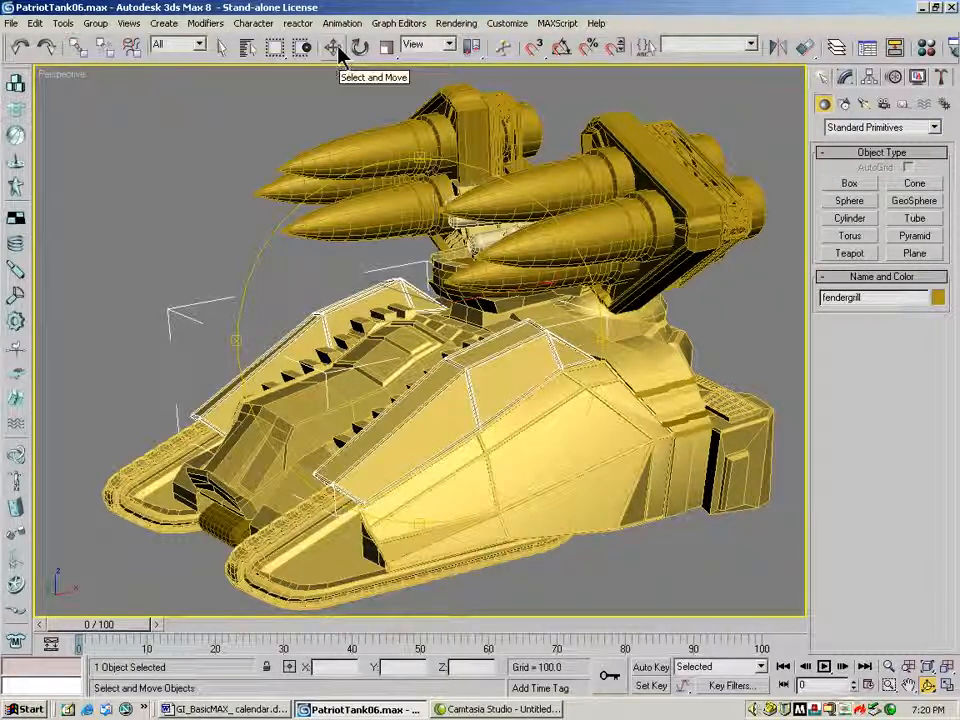
Select the objects Cylinder01 through Cylinder18 by name.
click(247, 47)
click(350, 279)
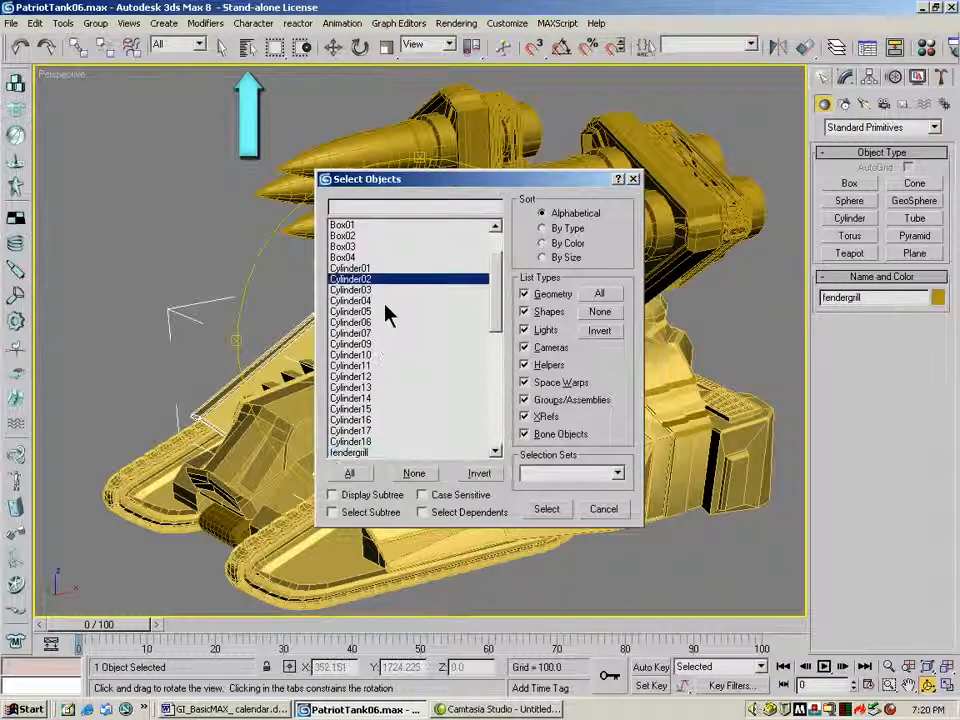
drag(380, 268, 462, 453)
click(546, 509)
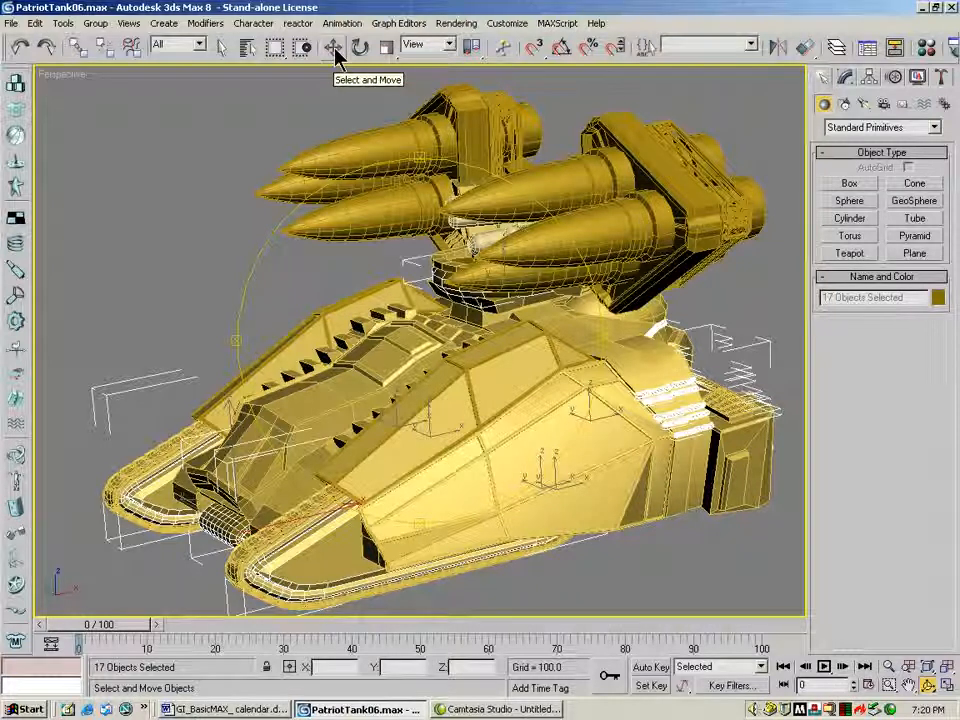
Hide everything except the selected cylinder objects, and unhide all objects again.
click(221, 47)
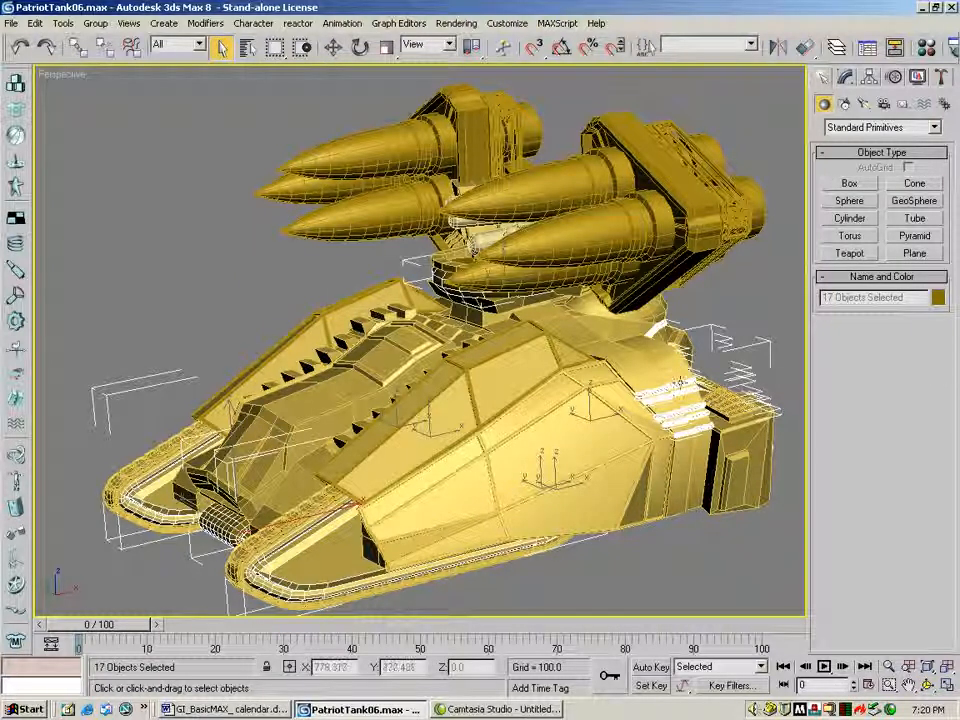
right_click(679, 383)
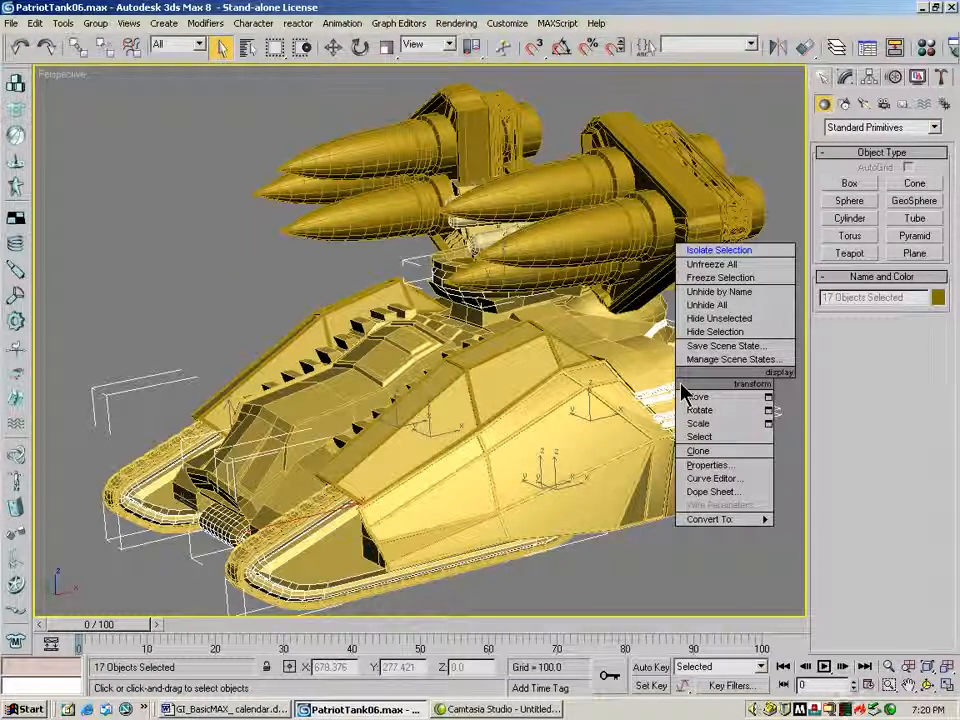
click(752, 320)
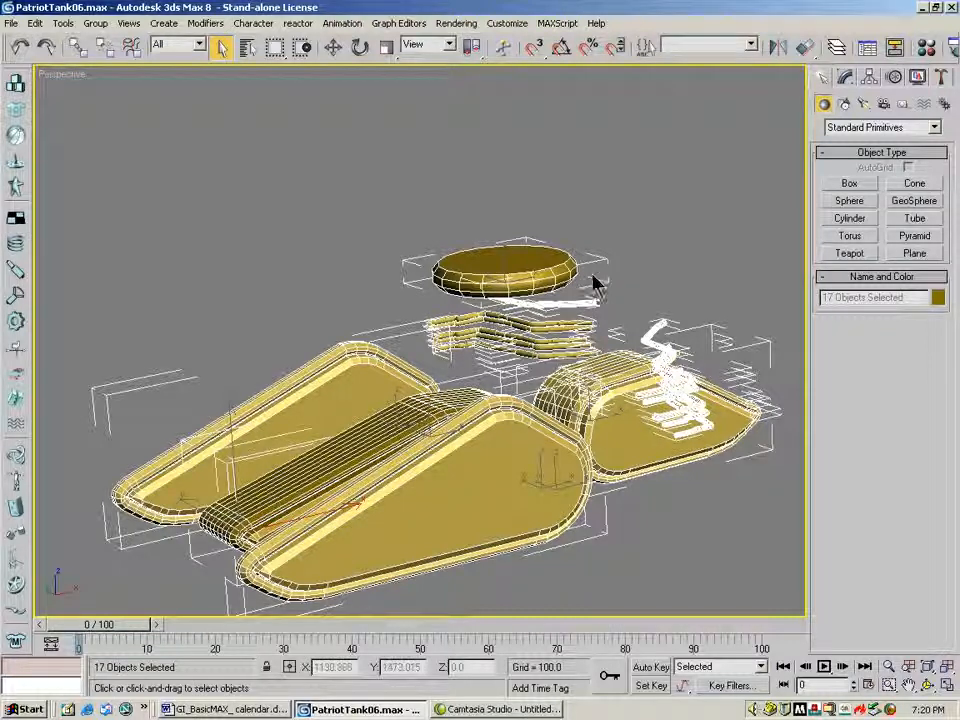
right_click(690, 168)
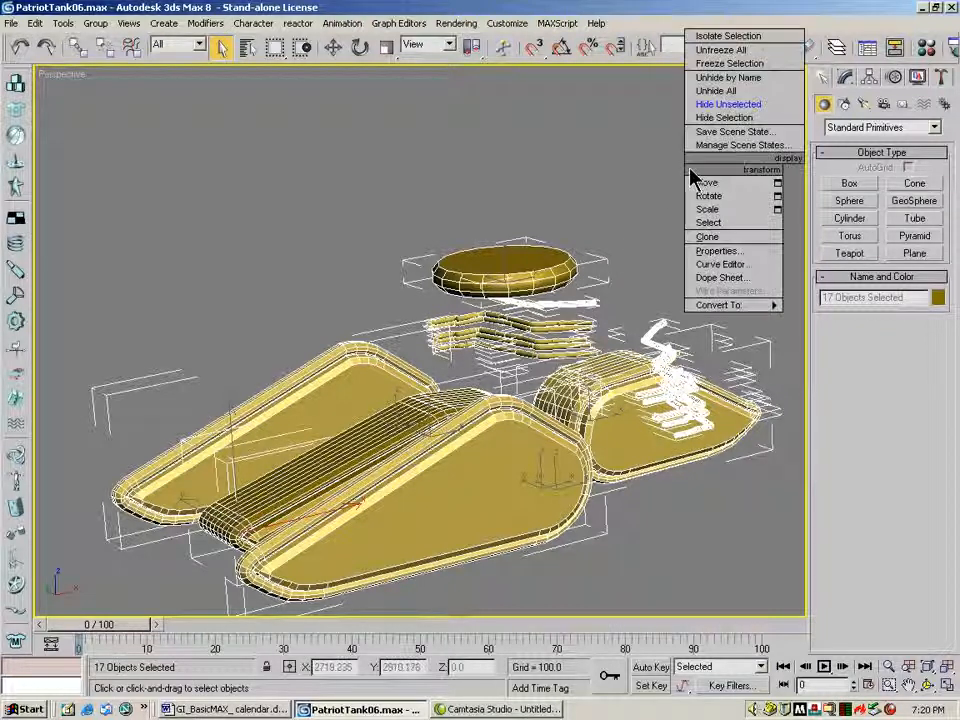
click(733, 92)
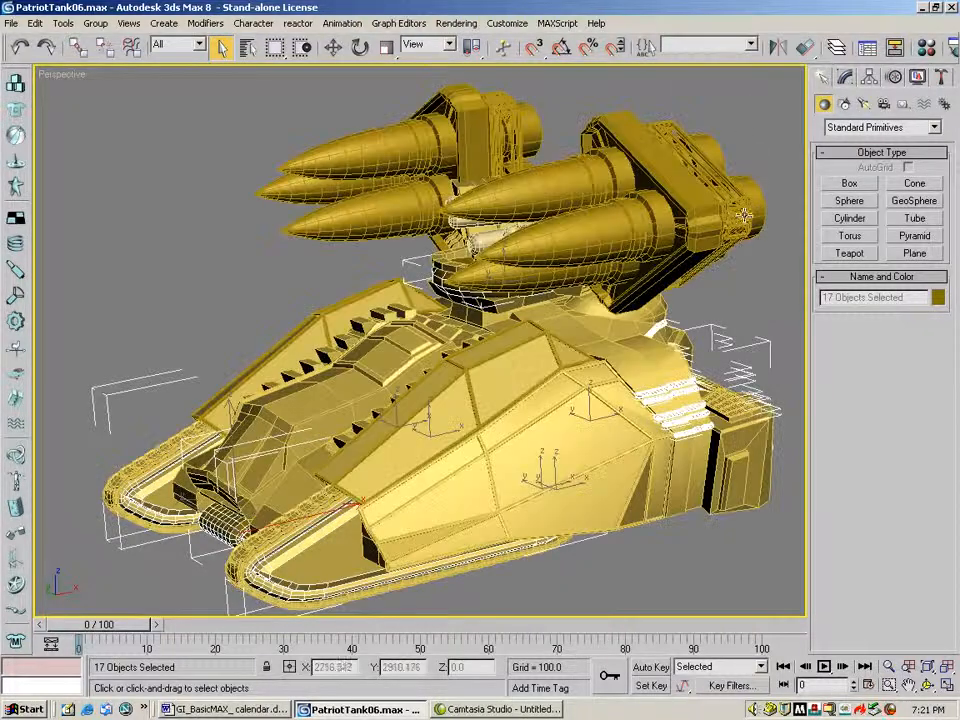
Select the tank's main body, Box01, hide all unselected objects, and unhide everything again.
click(334, 49)
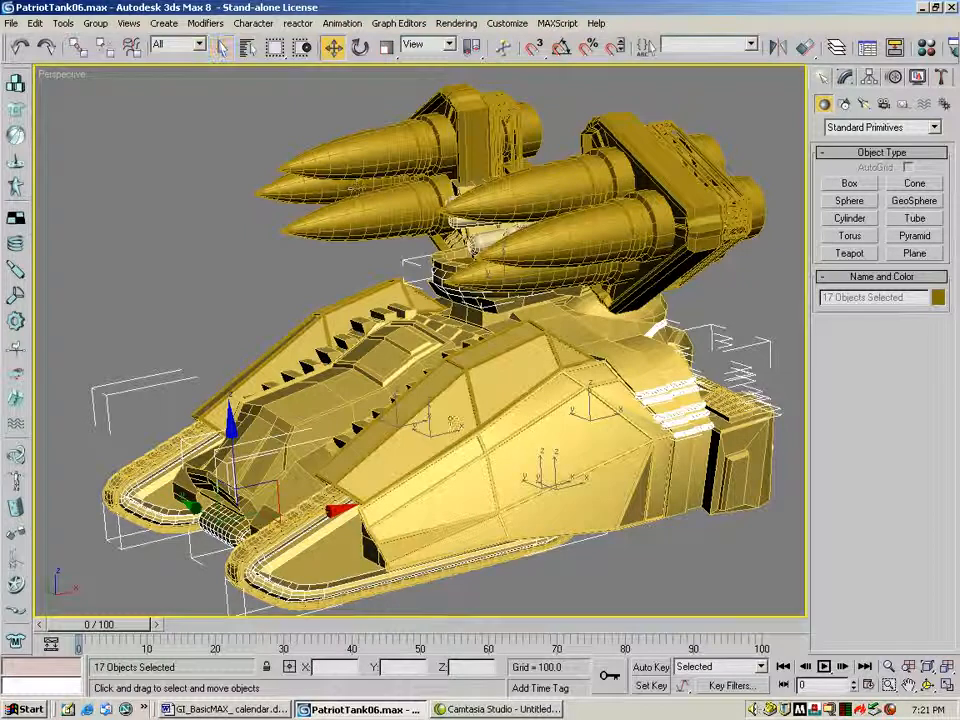
click(520, 455)
click(670, 375)
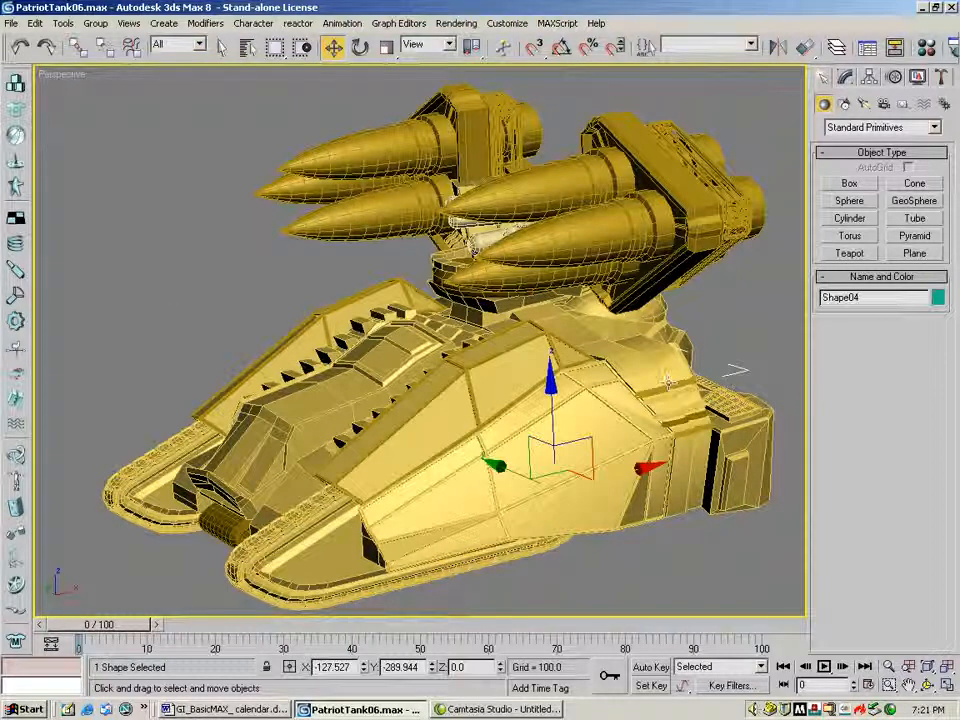
click(694, 416)
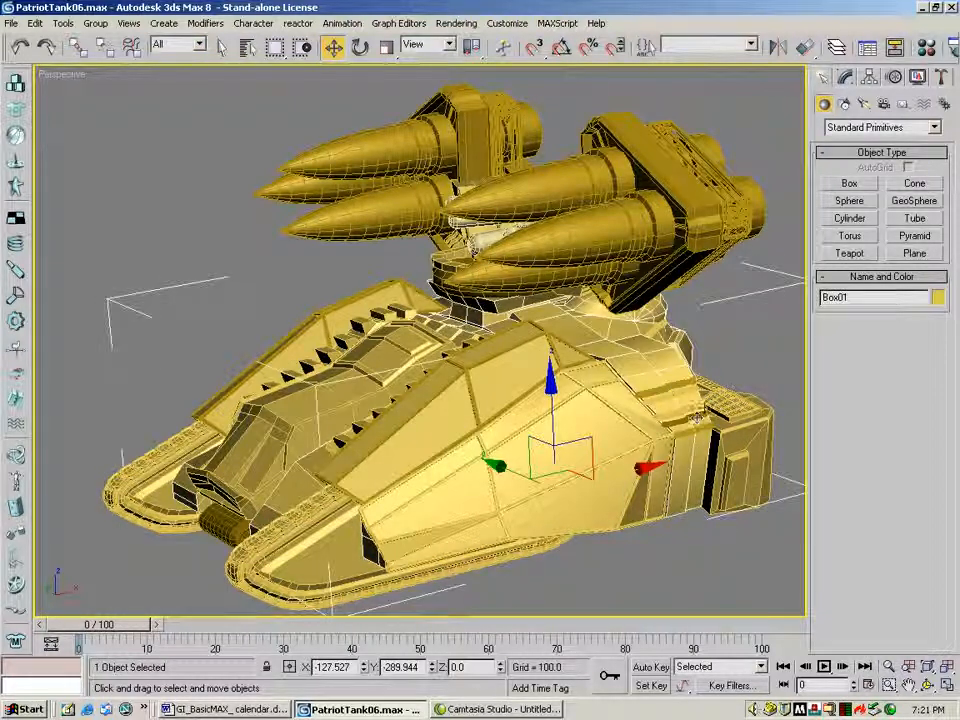
right_click(617, 338)
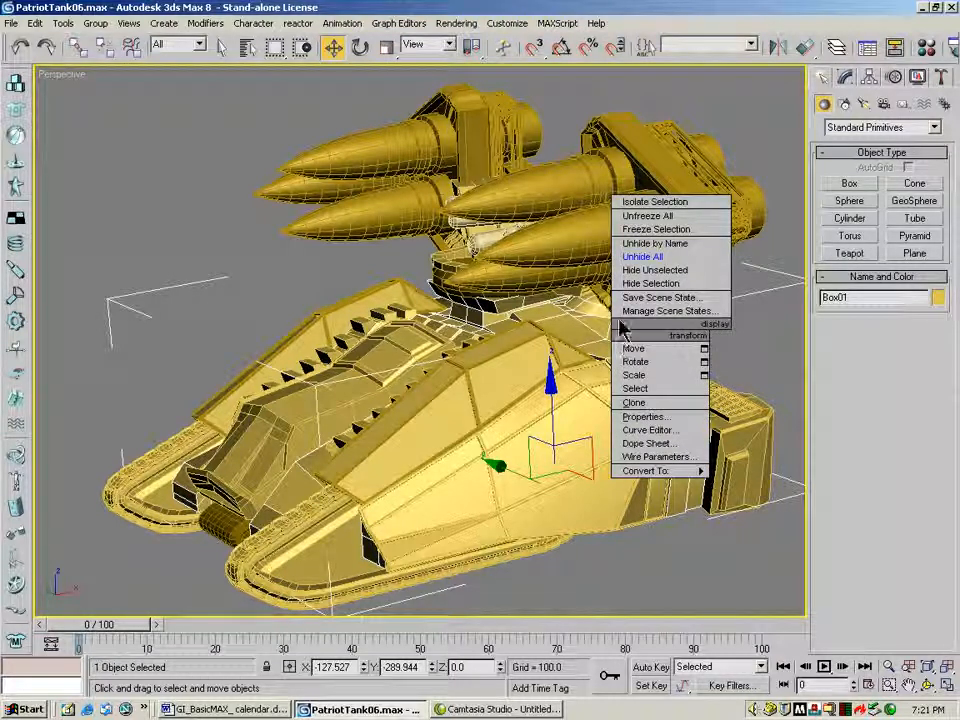
click(695, 274)
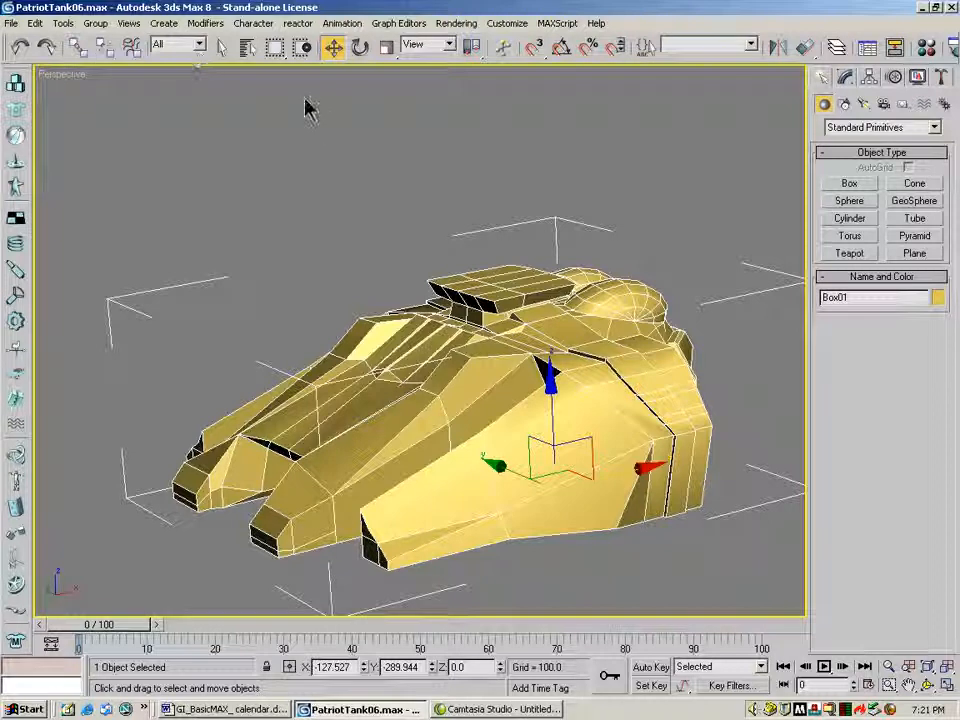
right_click(349, 152)
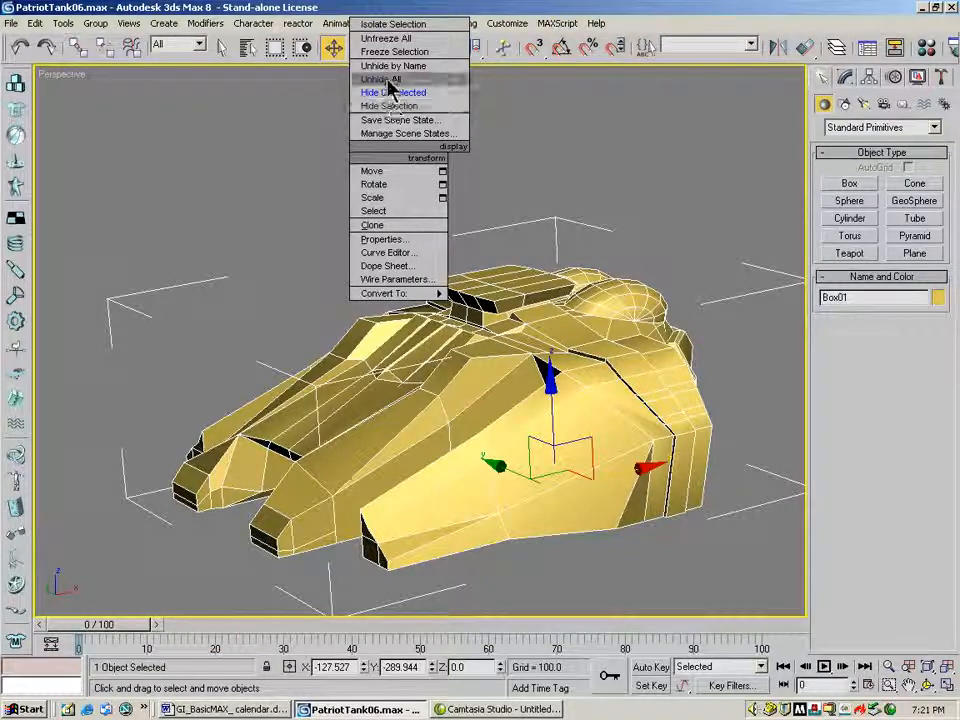
click(385, 80)
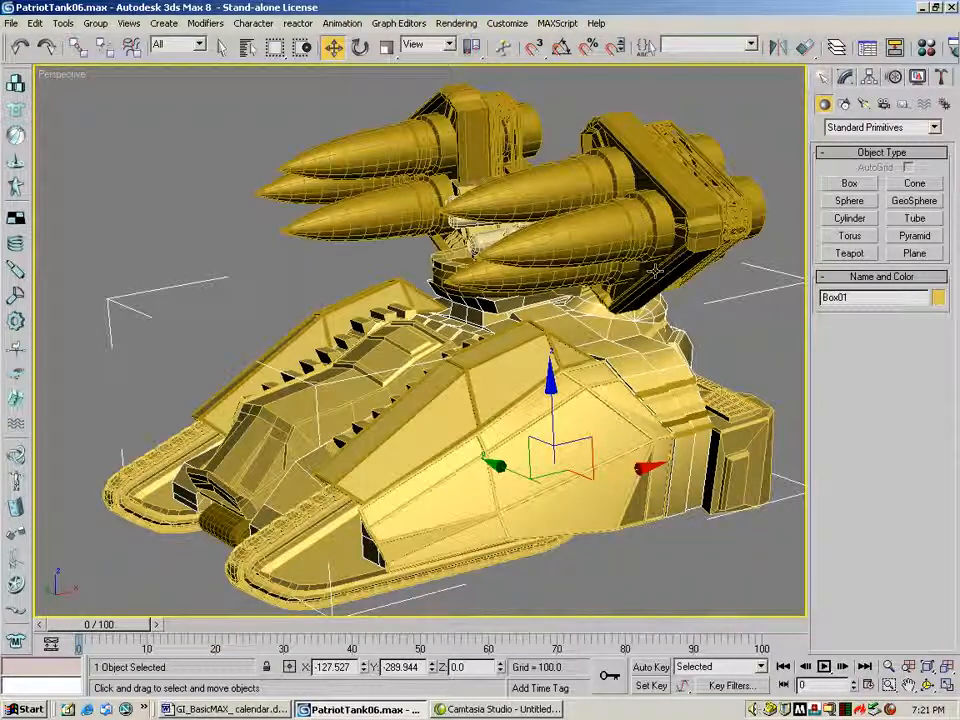
Select the central hull piece between the fenders, Box04, and hide it using the display options.
click(405, 360)
click(407, 335)
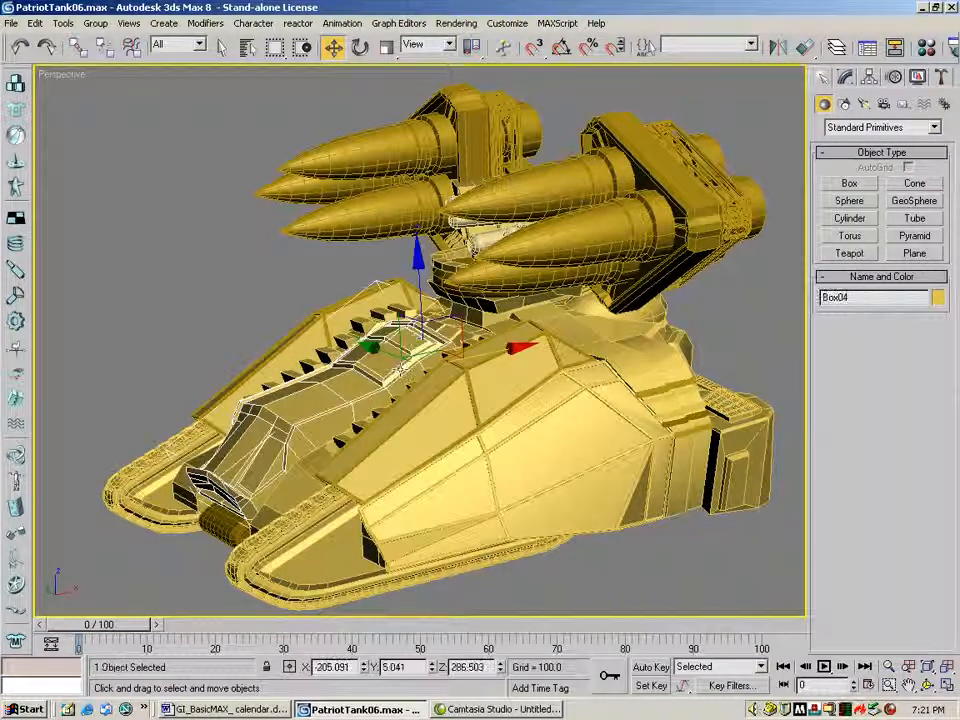
click(917, 79)
scroll(915, 270, down, 3)
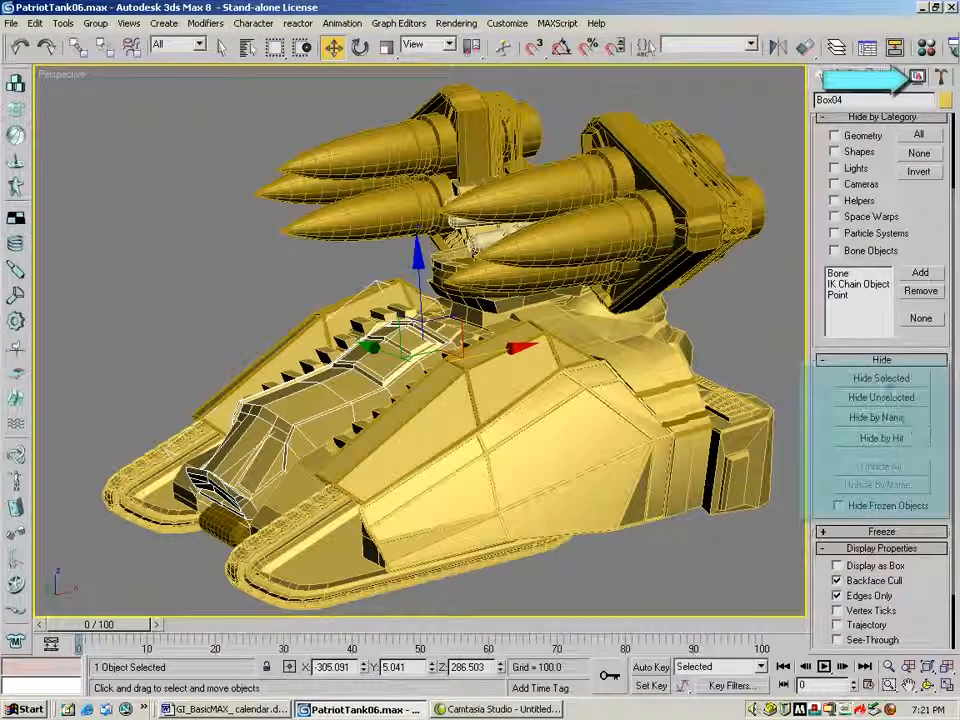
click(880, 378)
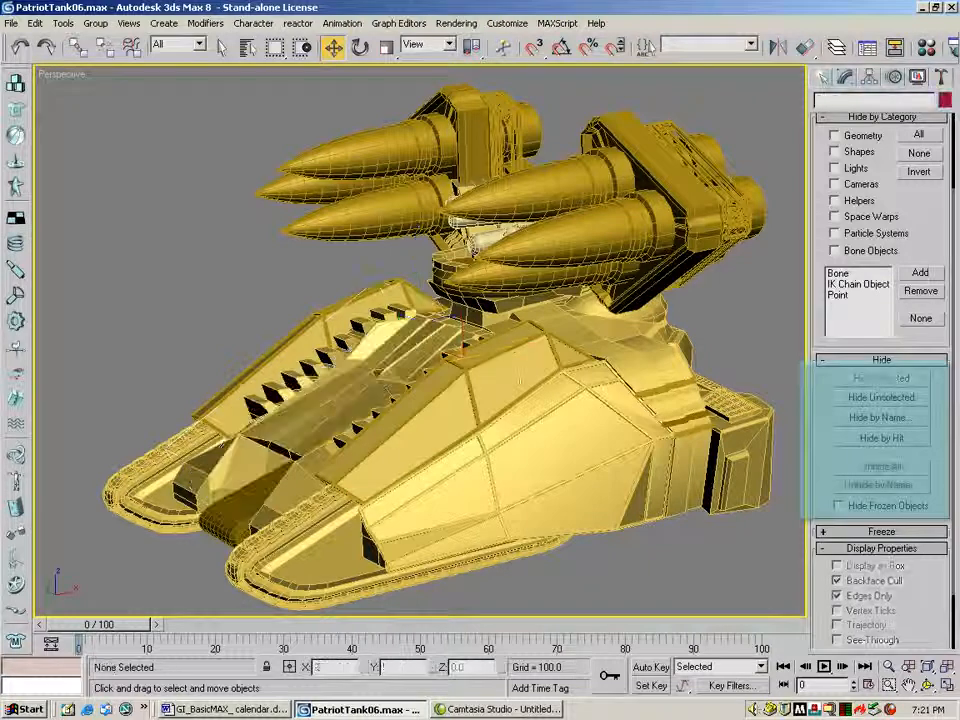
Hide the upper fender panels, Box02, and the tank's main body, Box01, using the display options.
click(485, 372)
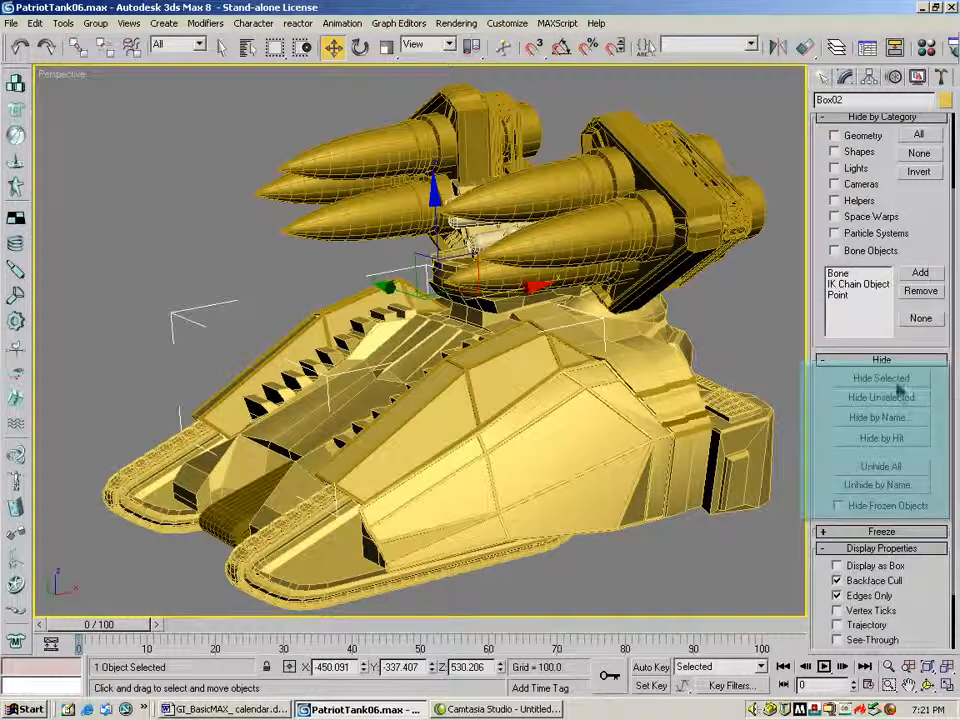
click(880, 378)
click(640, 432)
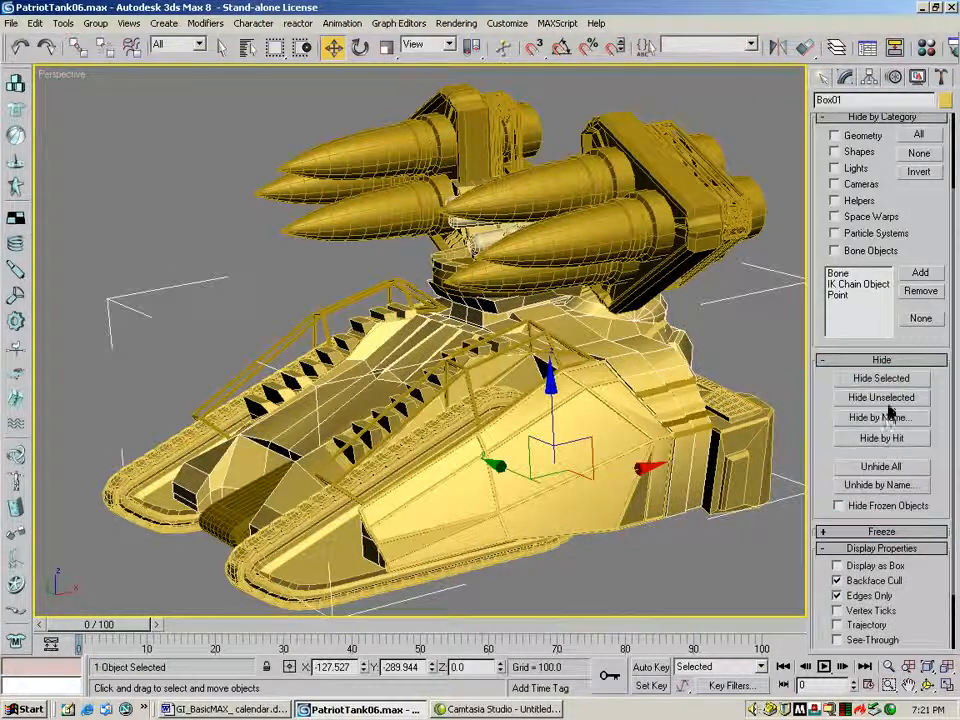
click(881, 379)
Select the inner track cover, Cylinder02, together with its counterpart on the opposite side, and hide both.
click(565, 474)
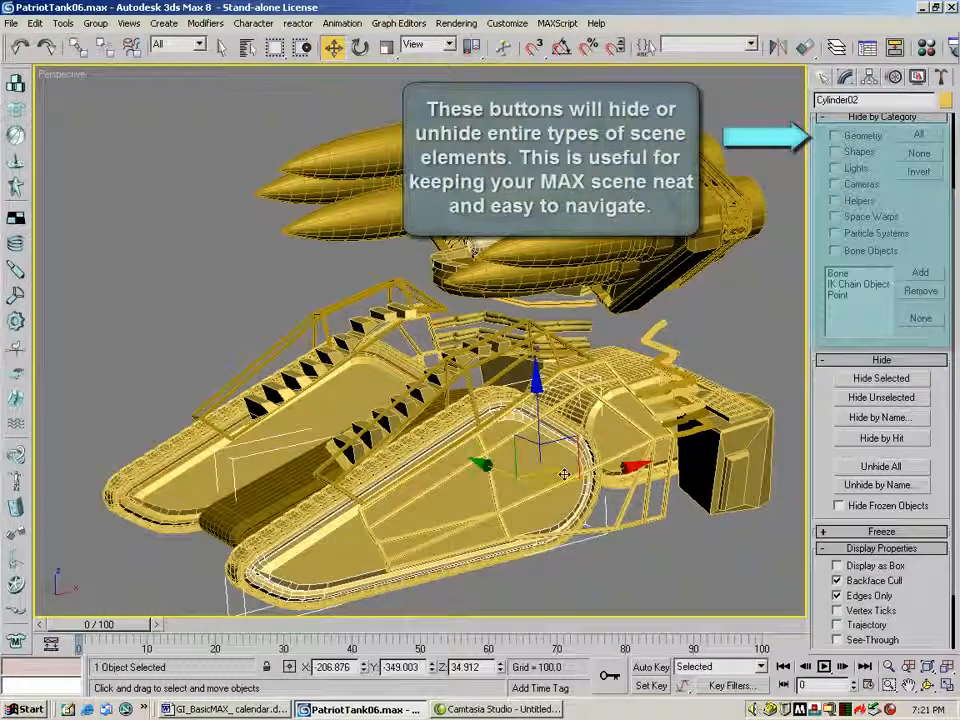
ctrl+click(382, 408)
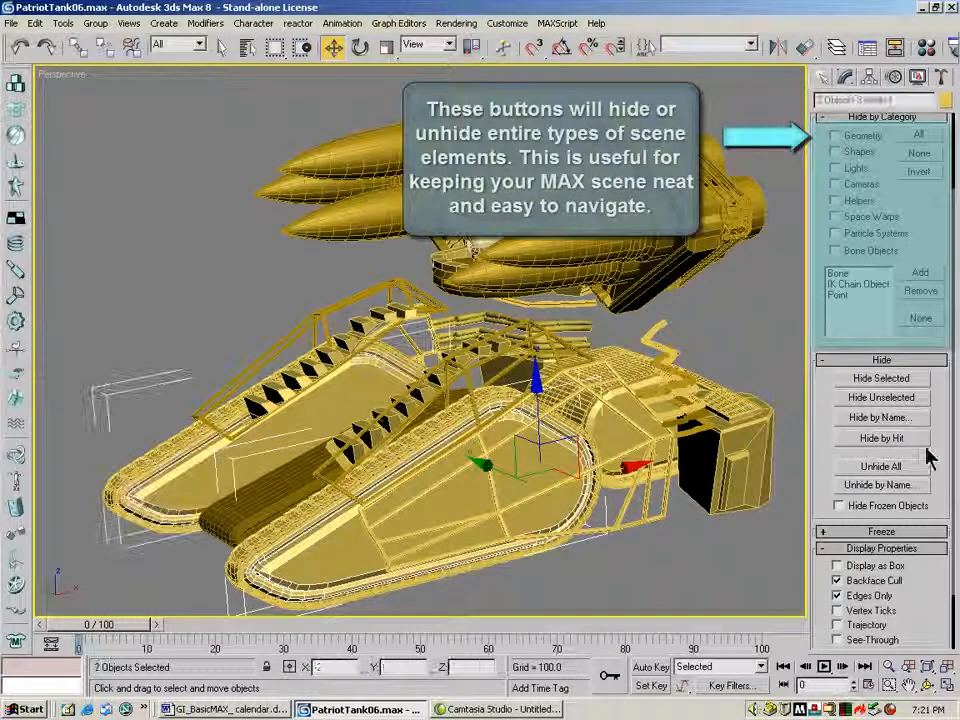
click(884, 379)
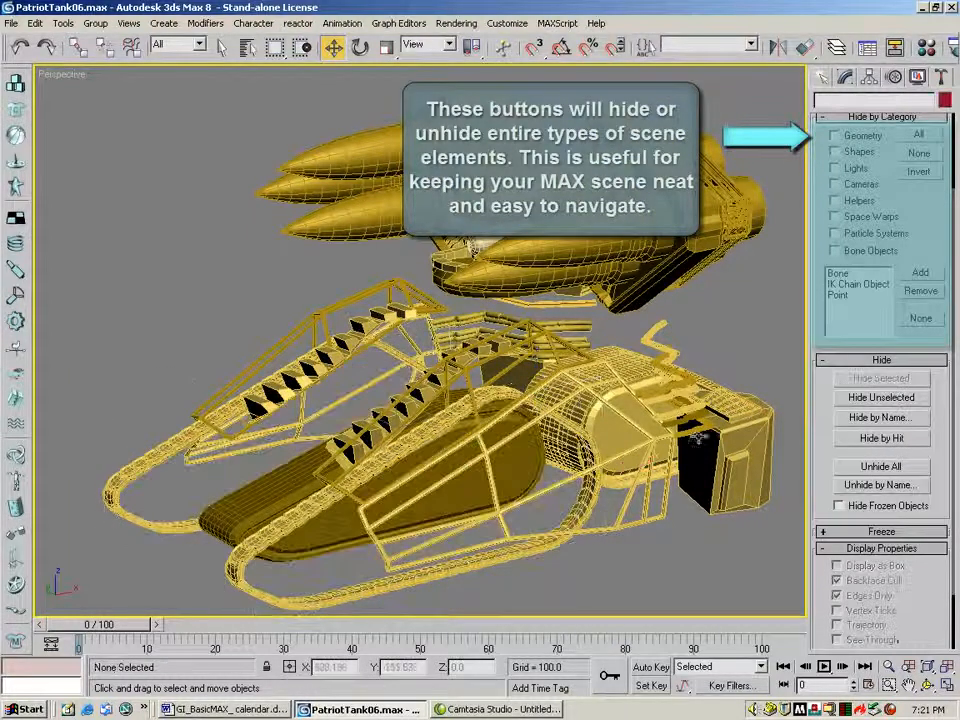
Hide the rear cylindrical hull part, Cylinder04, and the missiles in both launchers.
click(664, 439)
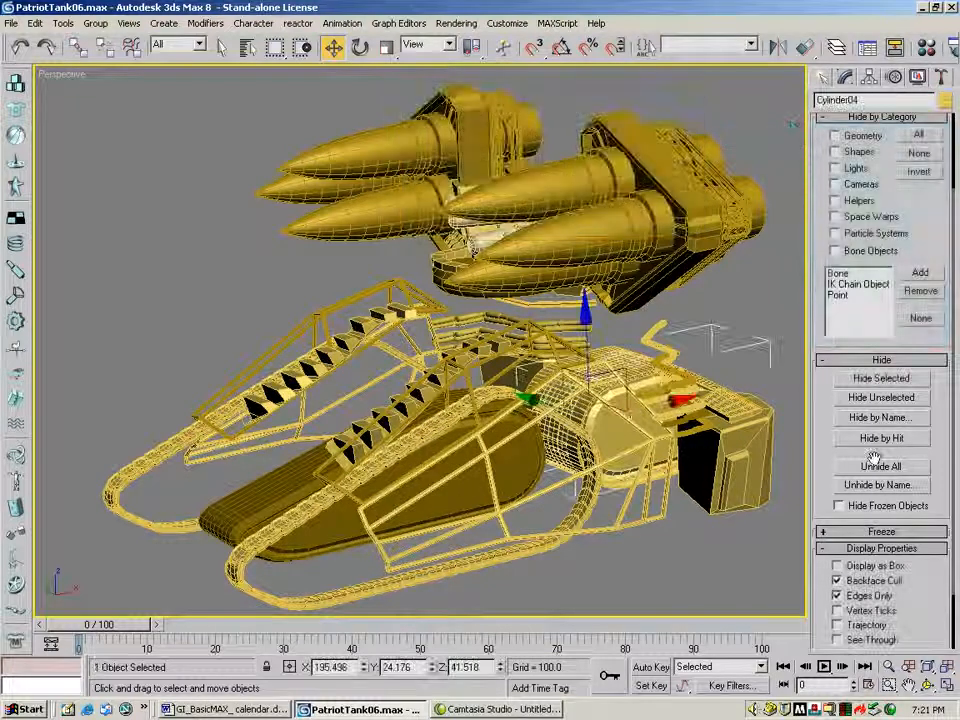
click(852, 377)
click(572, 188)
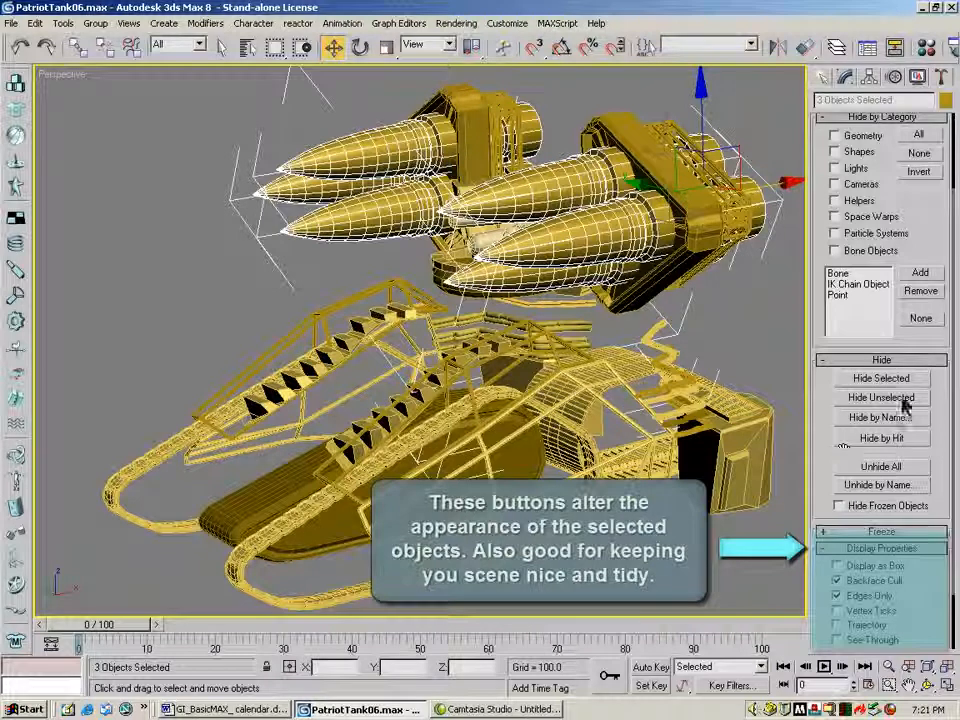
click(880, 378)
Hide both launcher housings, Gengon01 and its counterpart, and unhide all objects in the scene.
click(655, 285)
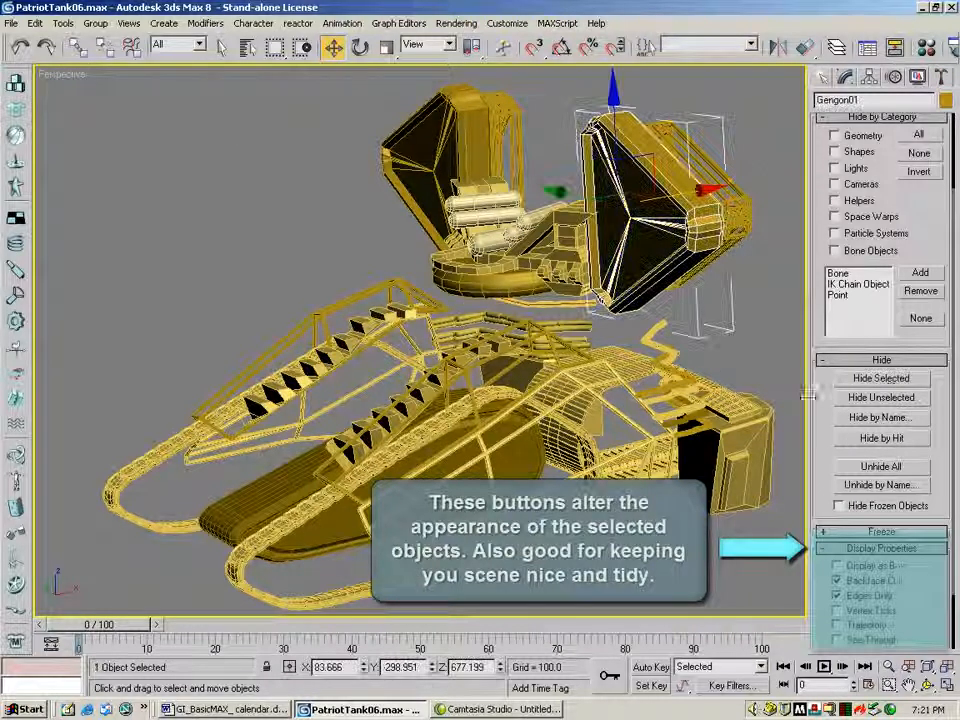
ctrl+click(440, 112)
click(880, 378)
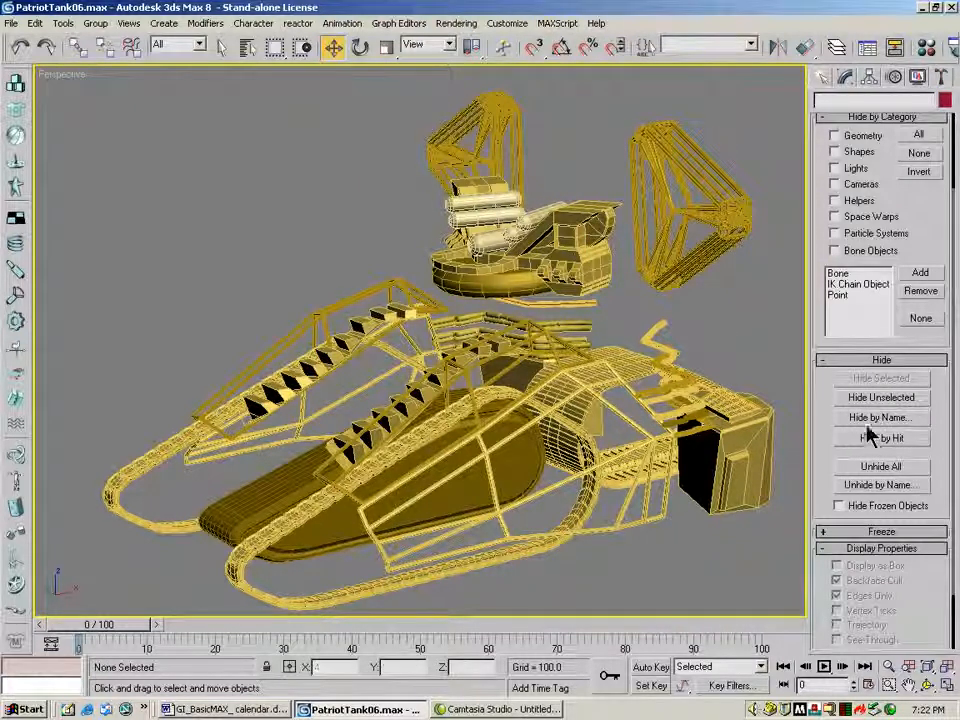
click(873, 466)
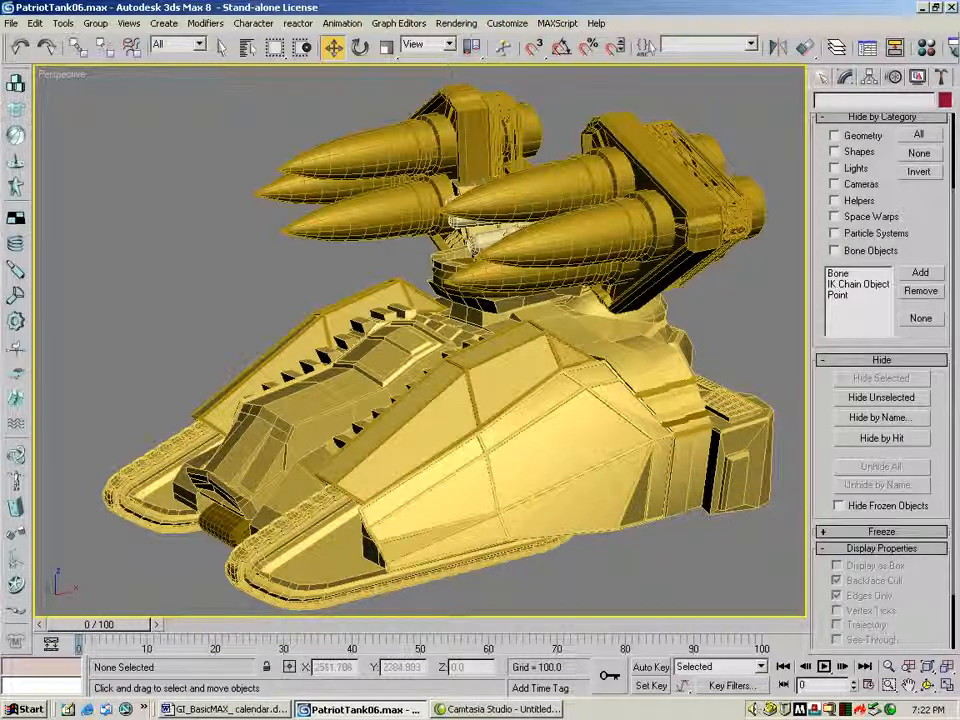
right_click(122, 134)
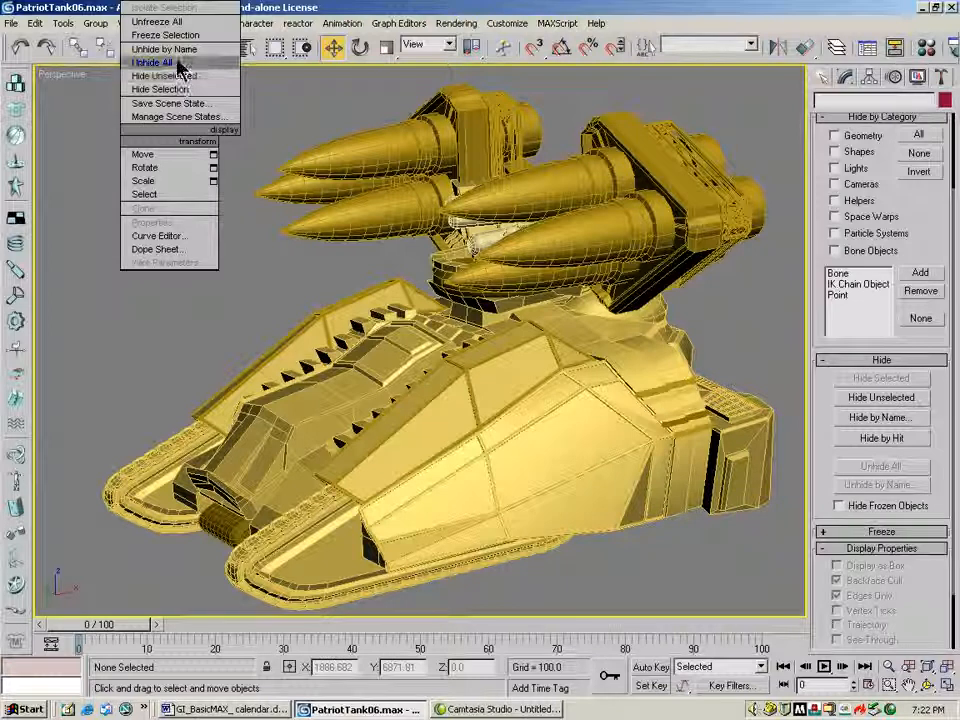
click(101, 149)
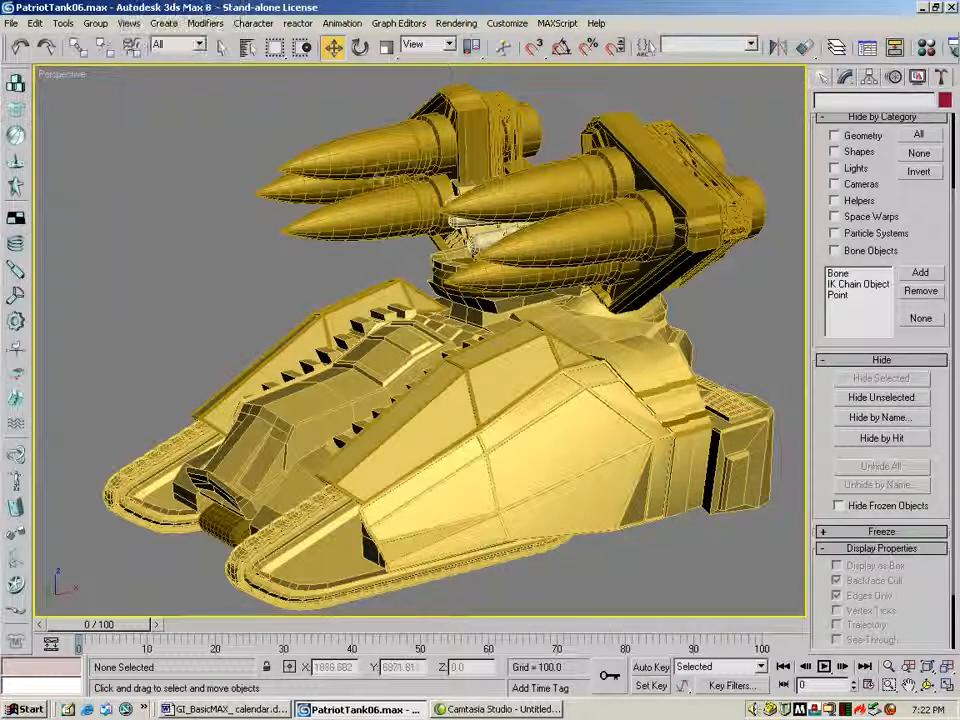